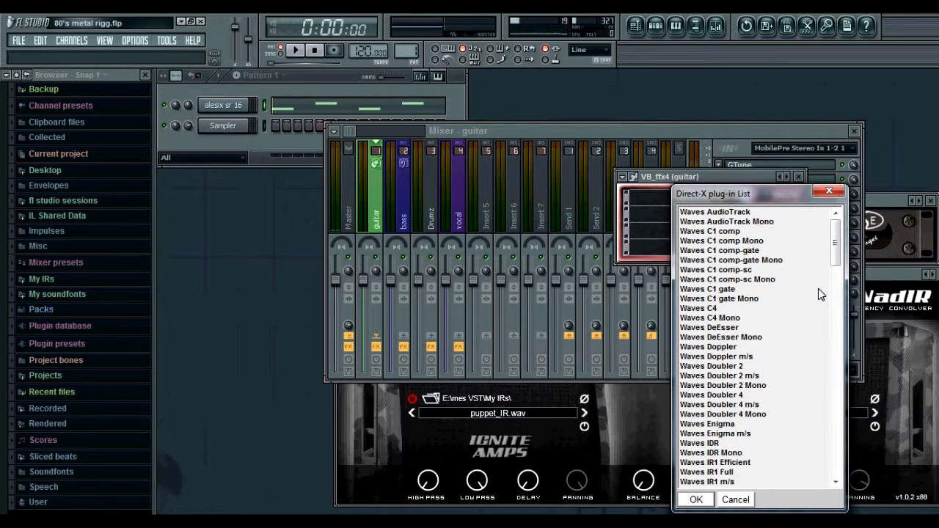
# - Load Waves Doubler 2 into the first slot of the guitar channel's VB_ffx4 rack, and close both plugin windows
pyautogui.scroll(-2, 818, 289)
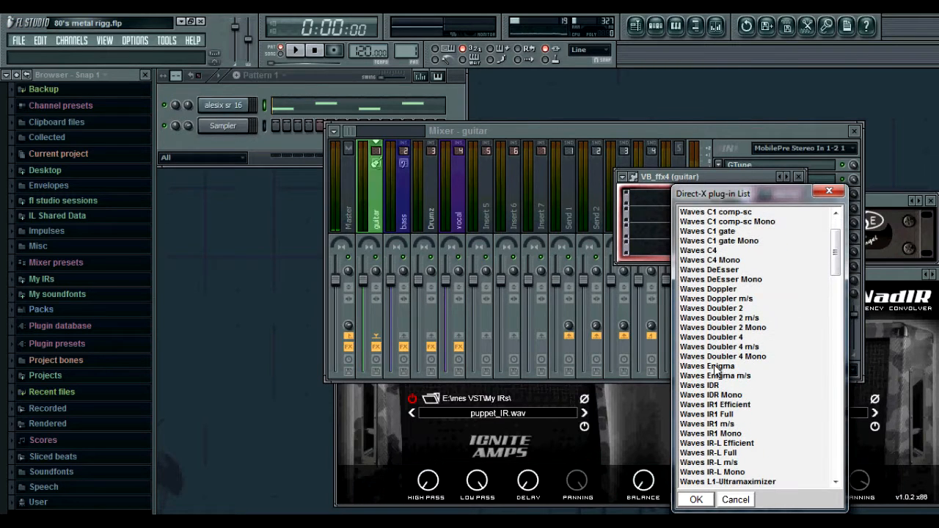
pyautogui.doubleClick(728, 309)
pyautogui.moveTo(771, 206); pyautogui.dragTo(475, 130)
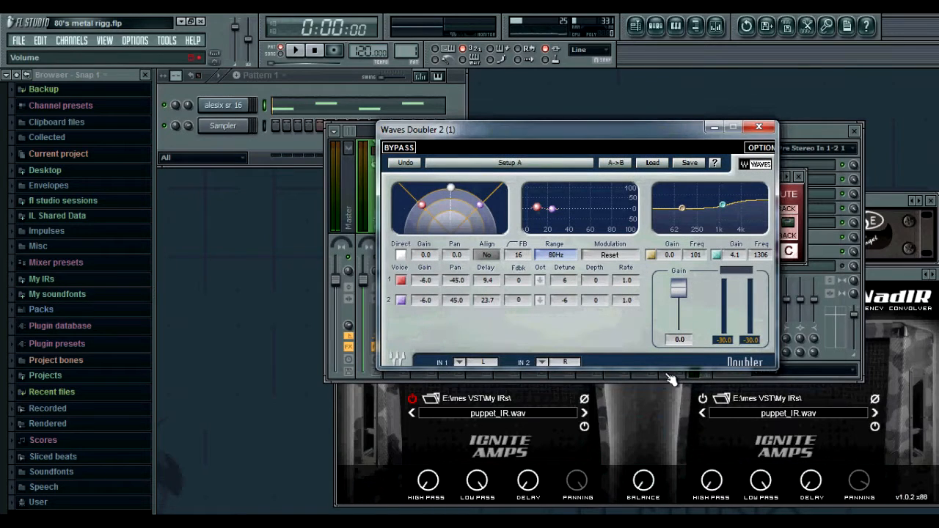
pyautogui.click(759, 127)
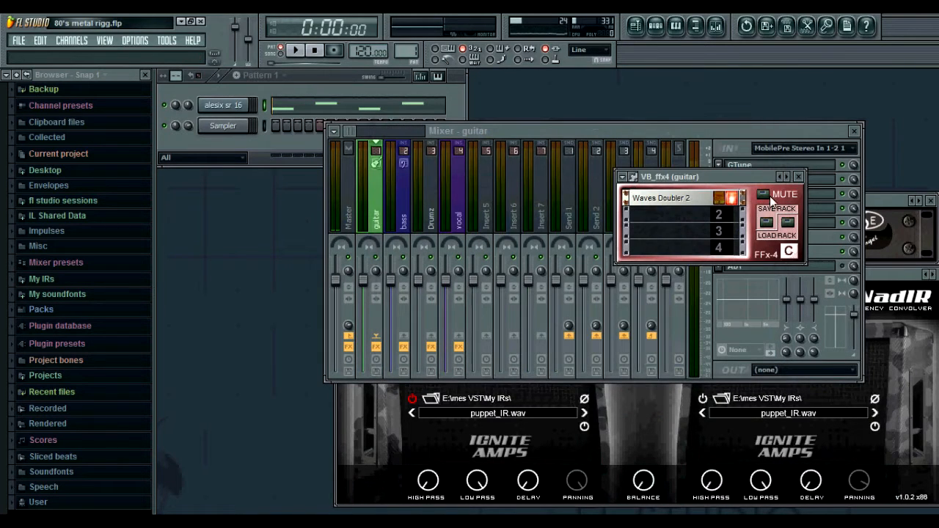
pyautogui.click(799, 177)
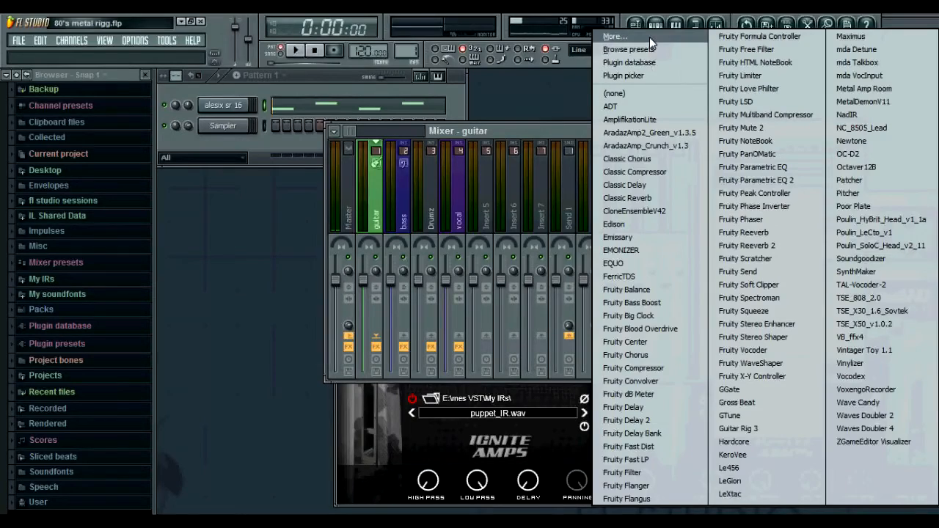
# - Look through the full list of DX effect plugins available for the guitar channel's effect slot, and close it
pyautogui.click(649, 37)
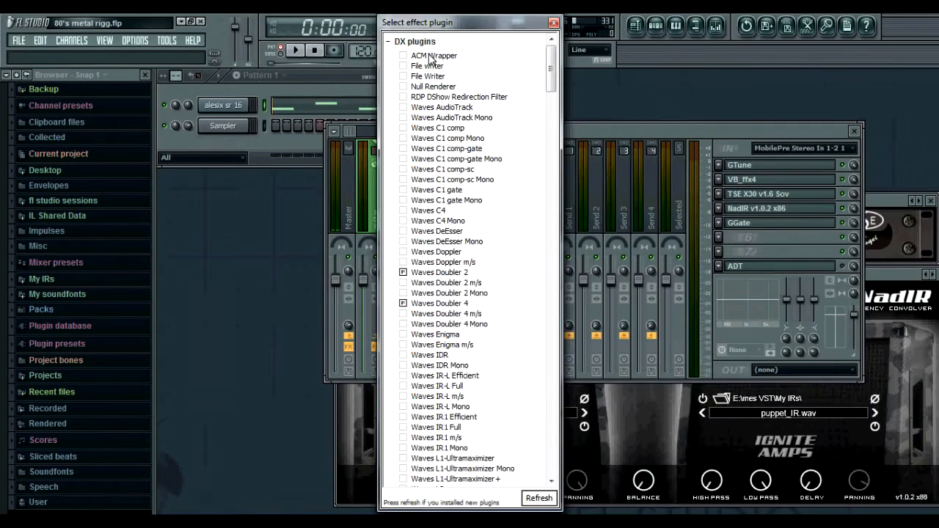
pyautogui.moveTo(550, 66); pyautogui.dragTo(545, 34)
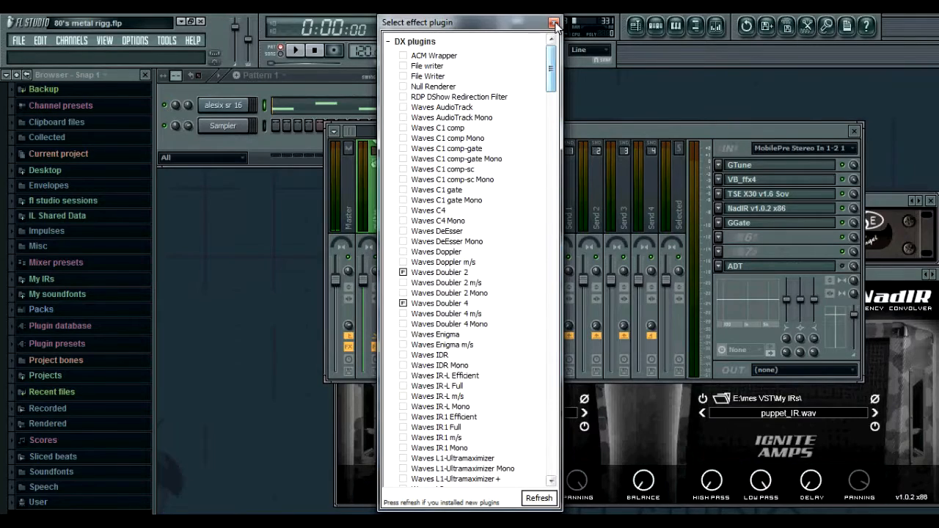
pyautogui.click(554, 24)
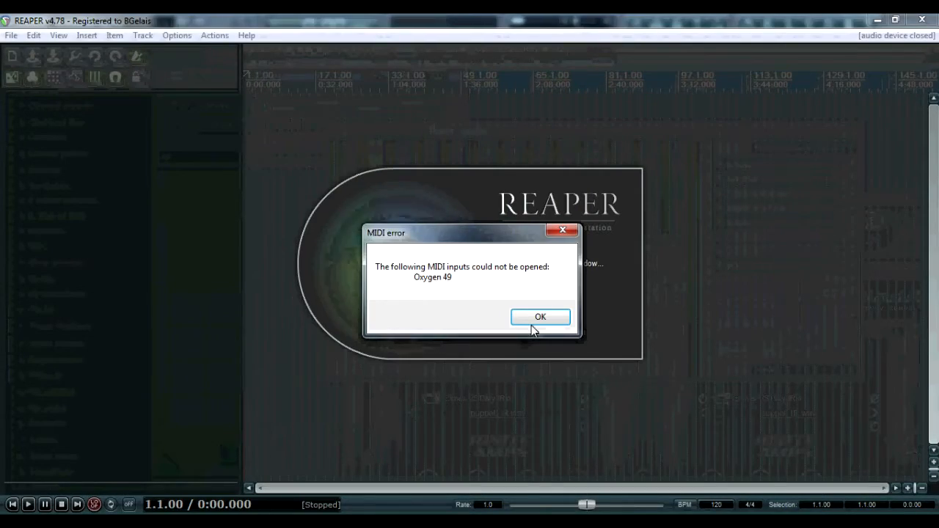
# - In REAPER, dismiss the MIDI error and insert a record-armed track with its effect browser open
pyautogui.click(535, 320)
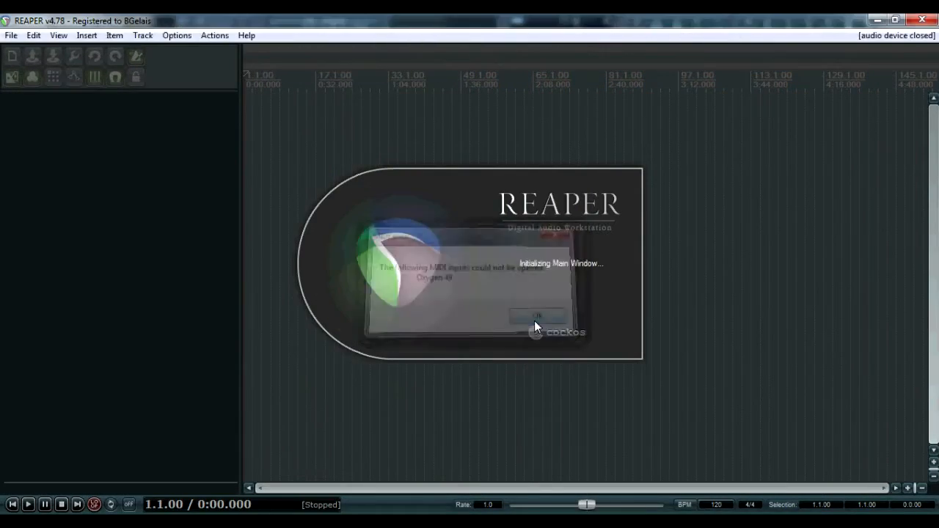
pyautogui.rightClick(119, 153)
pyautogui.click(131, 162)
pyautogui.click(9, 116)
pyautogui.click(174, 99)
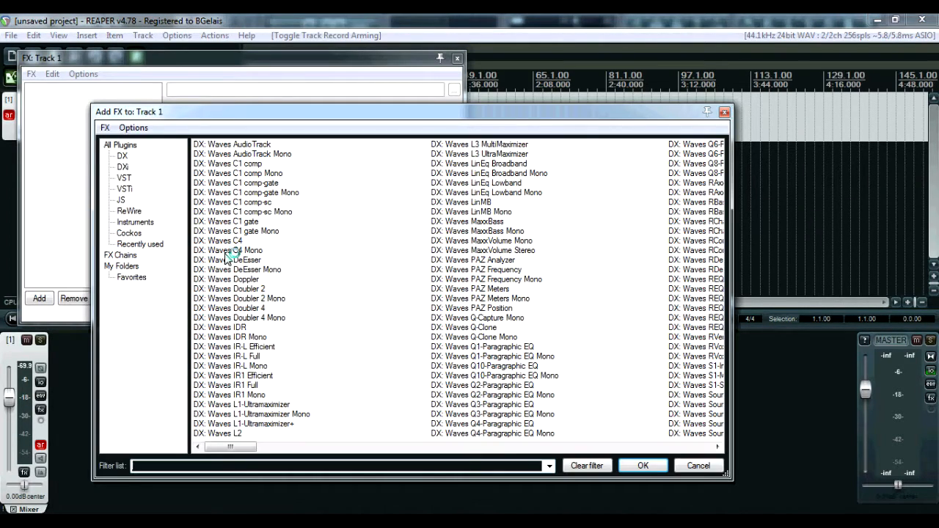
# - Examine the DX and DXi plugin categories in Track 1's effect browser for the Waves effects
pyautogui.click(122, 156)
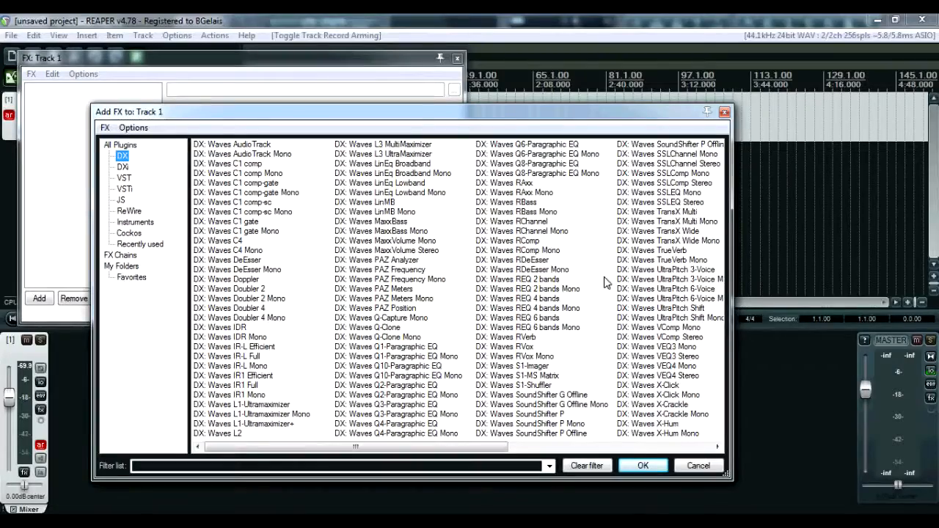
pyautogui.moveTo(431, 448); pyautogui.dragTo(357, 449)
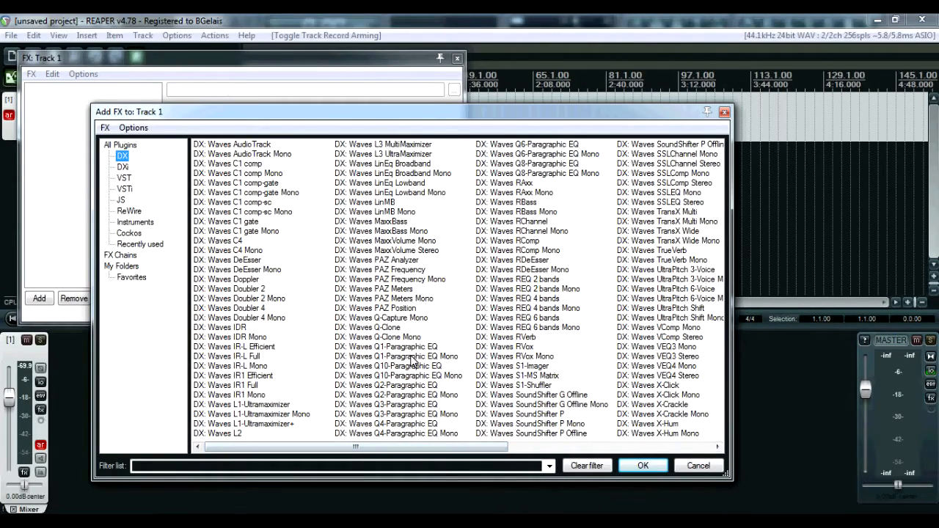
pyautogui.click(122, 166)
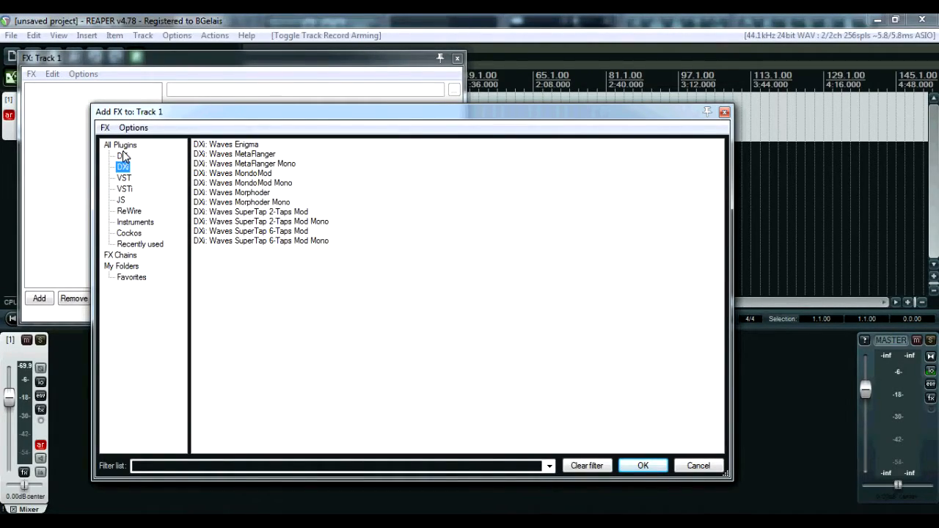
pyautogui.click(123, 157)
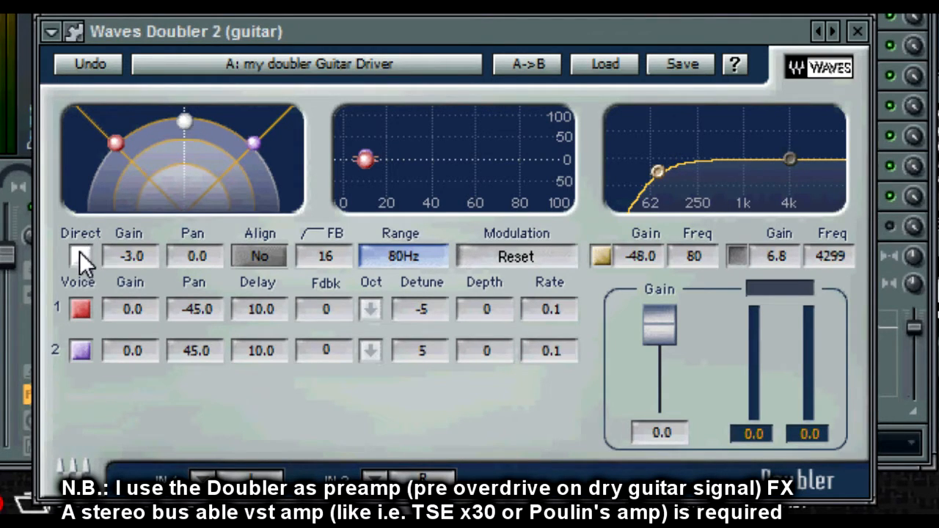
# - Move the direct signal's point in the Waves Doubler 2 stereo display and set the direct gain to 0
pyautogui.moveTo(184, 124); pyautogui.dragTo(185, 160)
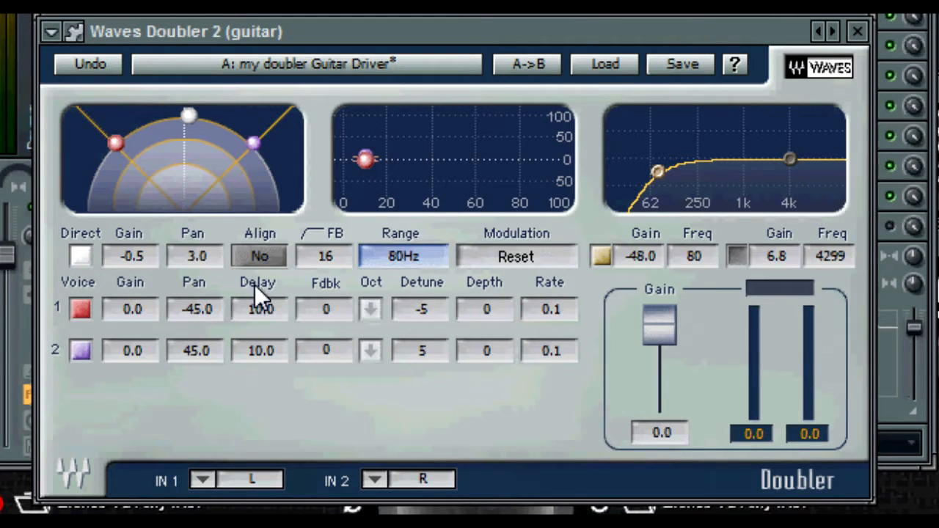
pyautogui.doubleClick(136, 257)
pyautogui.write('0')
pyautogui.press('Return')
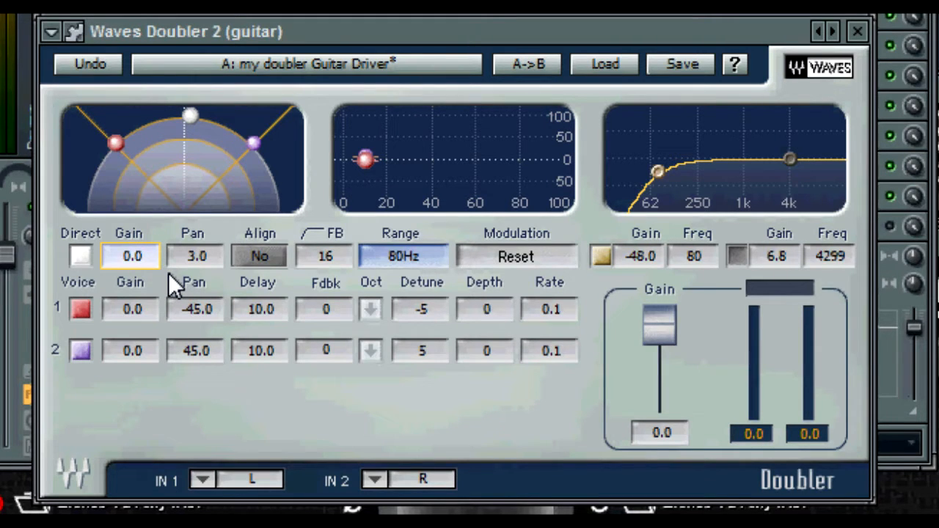
# - Set the direct signal's gain to -4 and its pan to 0
pyautogui.write('-4')
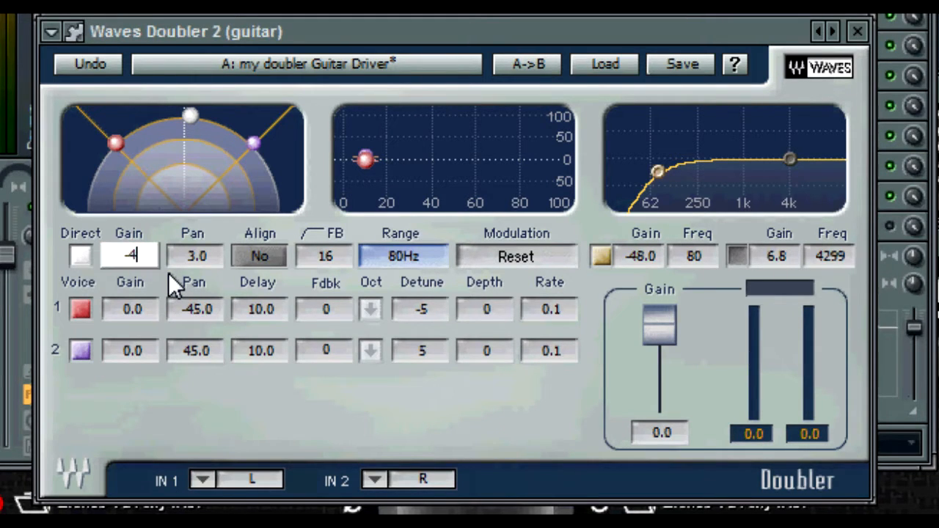
pyautogui.press('Return')
pyautogui.doubleClick(194, 265)
pyautogui.write('0')
pyautogui.press('Return')
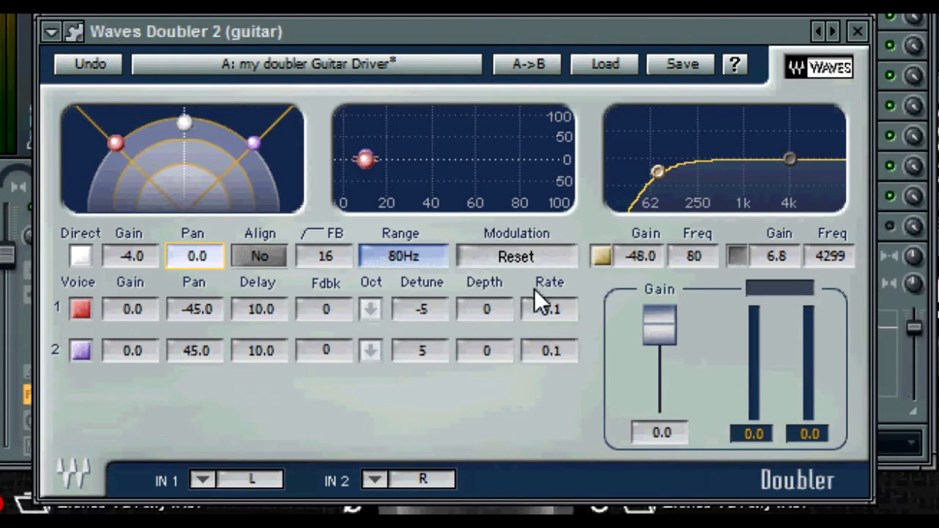
# - Set the Doubler's low EQ band to a frequency of 220 Hz, and keep its gain at -48
pyautogui.click(605, 253)
pyautogui.click(605, 253)
pyautogui.click(690, 257)
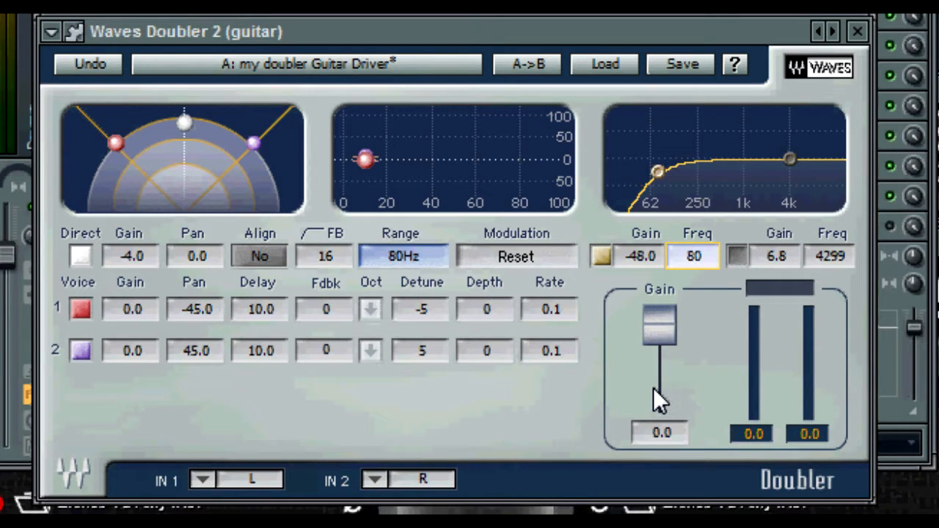
pyautogui.write('220')
pyautogui.press('Return')
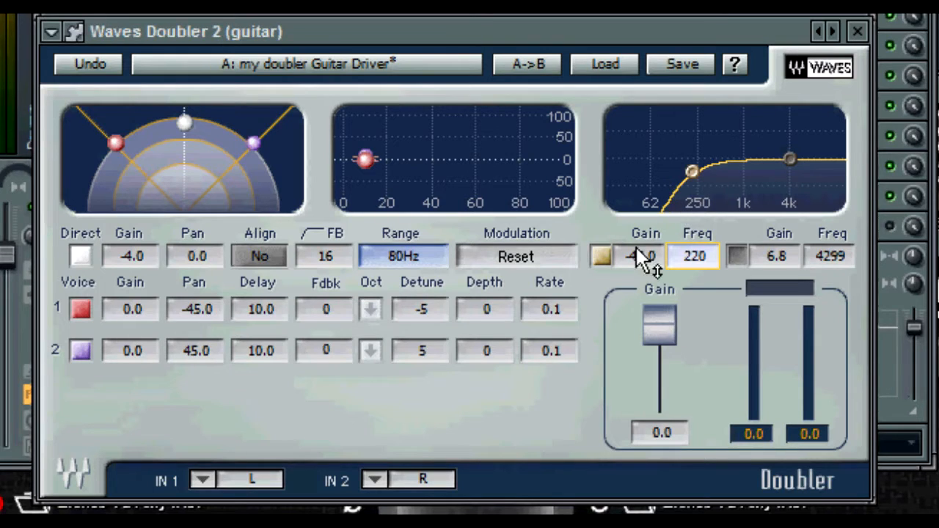
pyautogui.moveTo(636, 247); pyautogui.dragTo(648, 474)
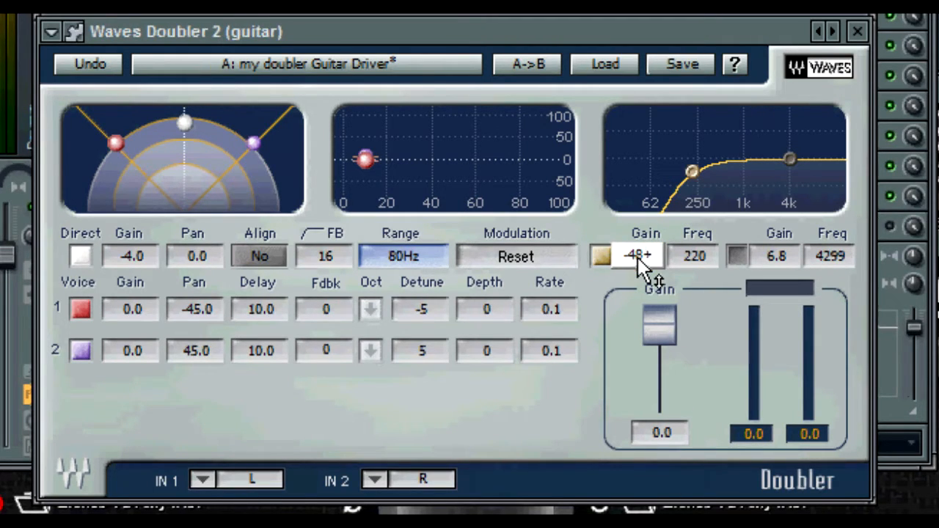
pyautogui.press('Return')
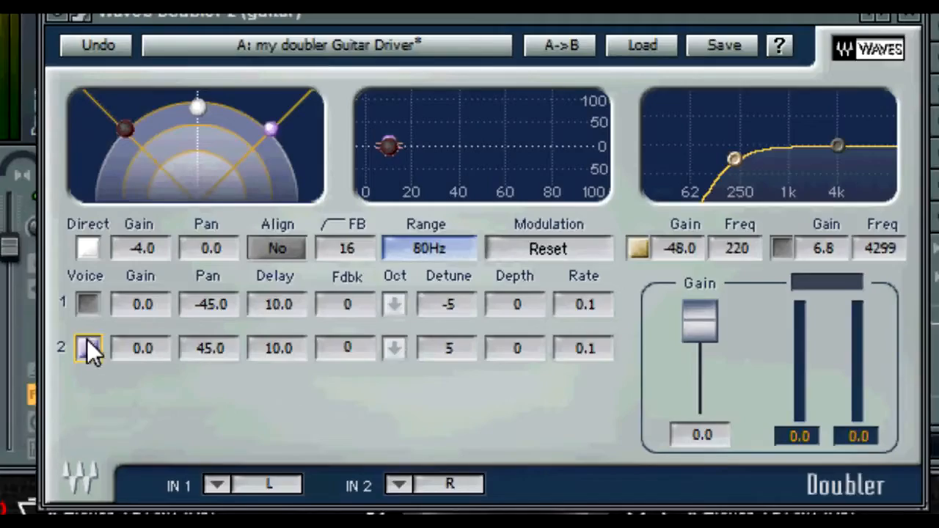
# - Toggle the Doubler's voices, and set voice 1's modulation depth to 5 and rate to 5
pyautogui.click(88, 347)
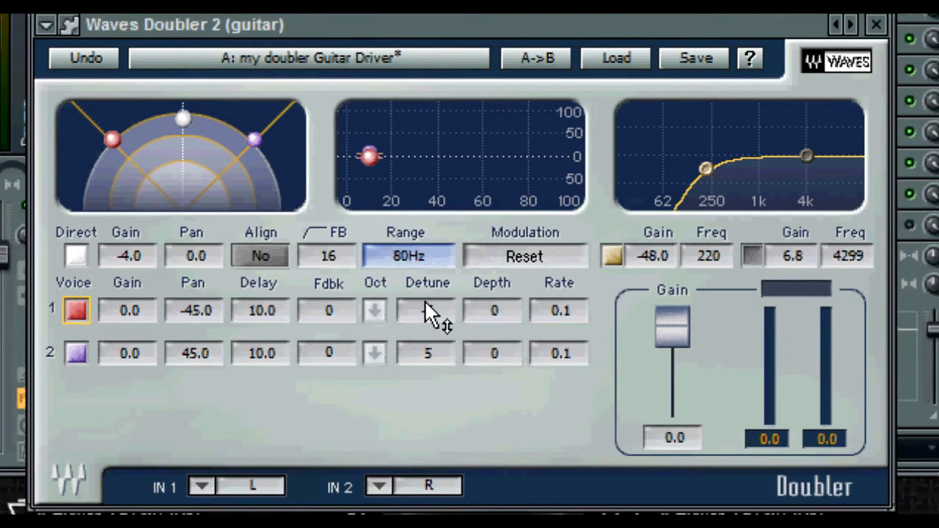
pyautogui.click(489, 316)
pyautogui.write('5')
pyautogui.press('Return')
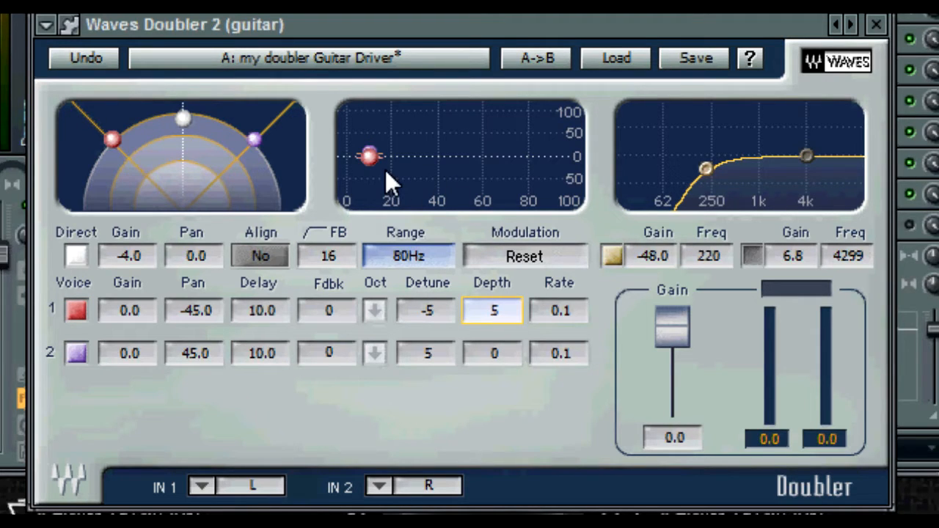
pyautogui.click(562, 308)
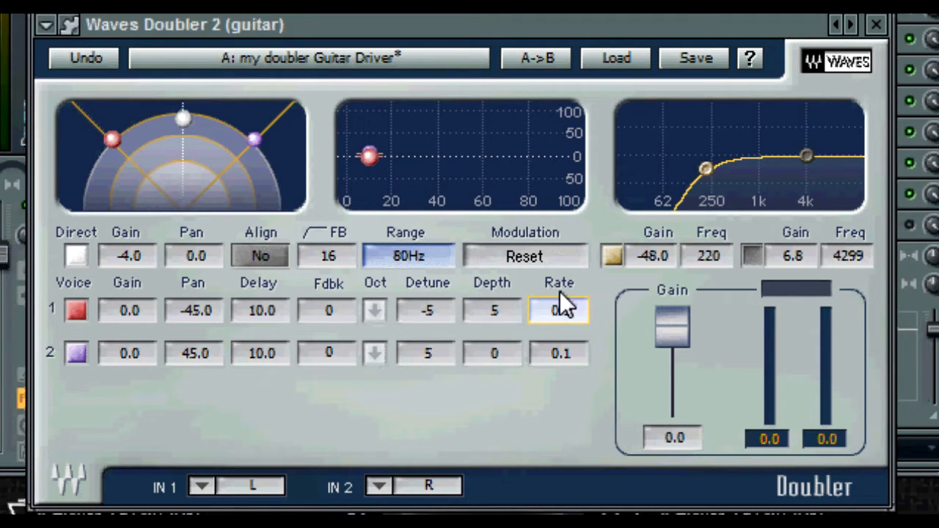
pyautogui.write('5')
pyautogui.press('Return')
# - Restore voice 1's modulation depth to 0 and its rate to 0.1
pyautogui.click(493, 309)
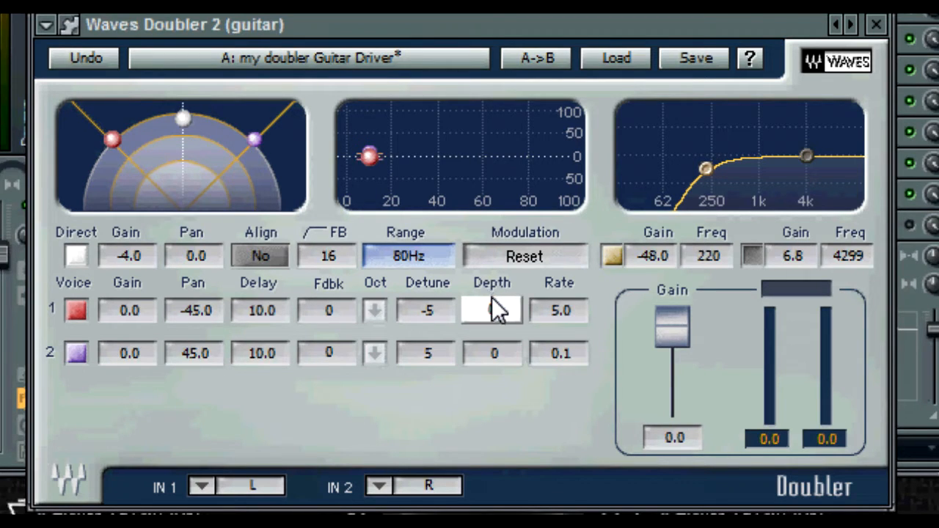
pyautogui.click(541, 288)
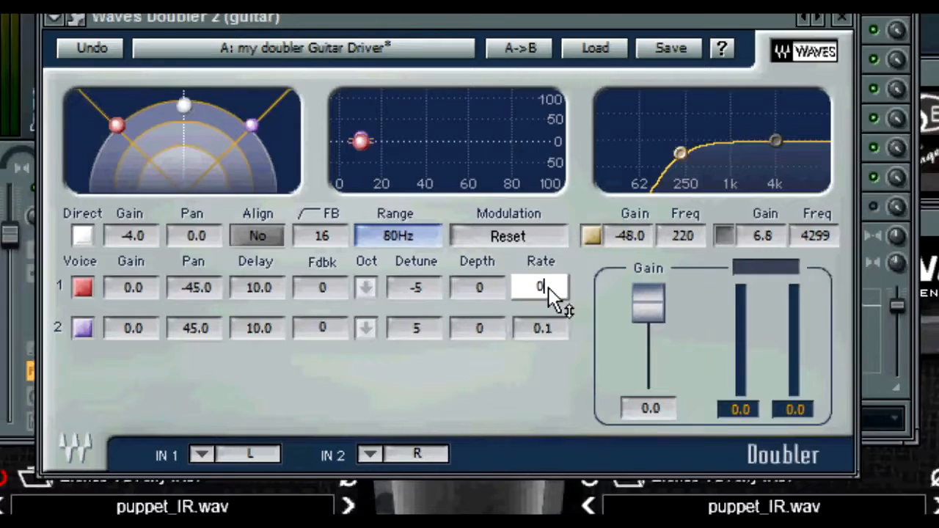
pyautogui.write('.1')
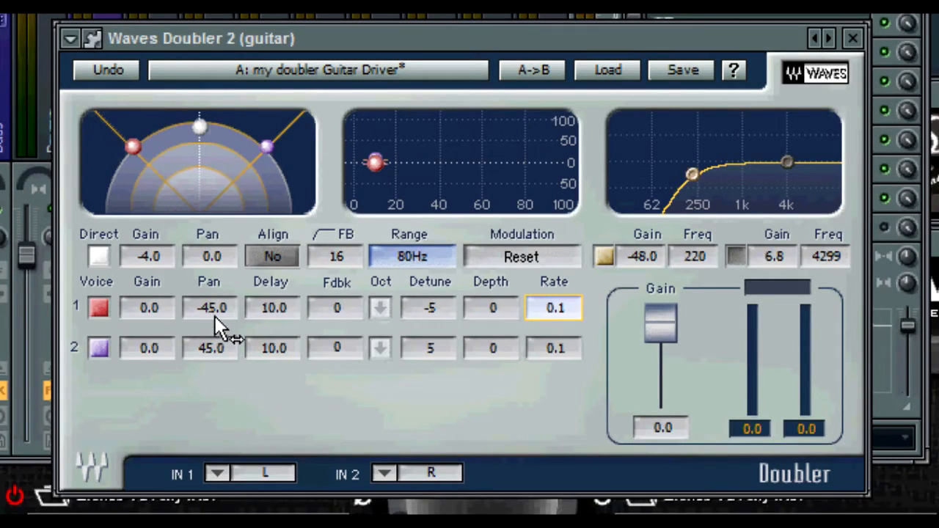
pyautogui.moveTo(127, 149)
pyautogui.mouseDown()
pyautogui.moveTo(225, 68)
pyautogui.moveTo(116, 109)
pyautogui.moveTo(130, 143)
pyautogui.mouseUp()
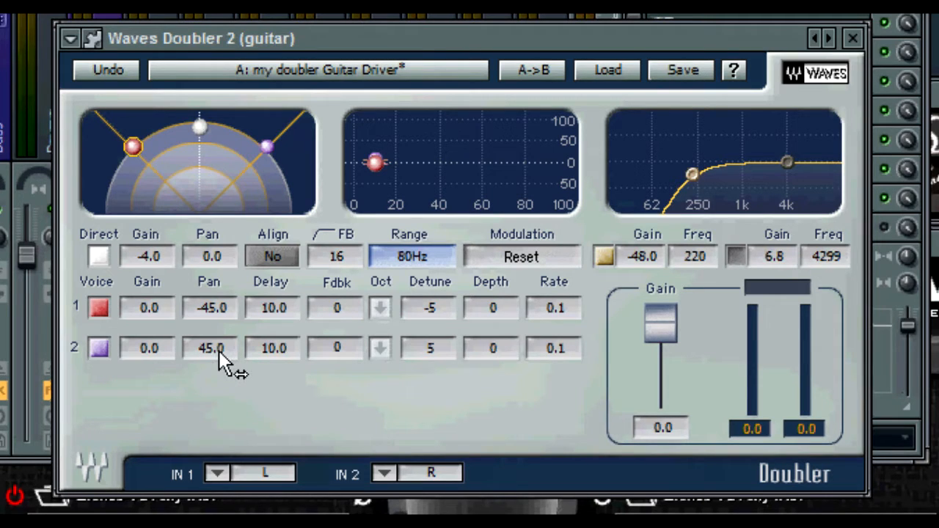
pyautogui.moveTo(207, 357); pyautogui.dragTo(335, 141)
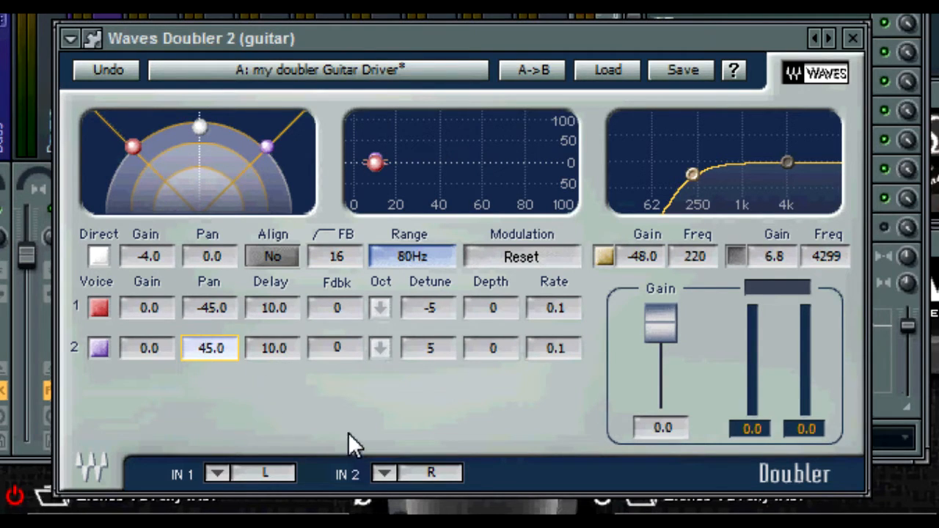
pyautogui.click(437, 359)
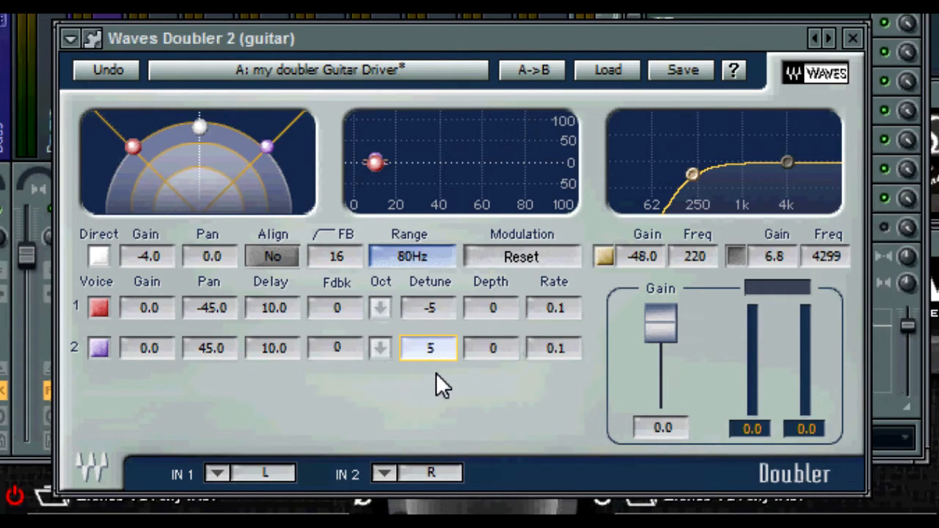